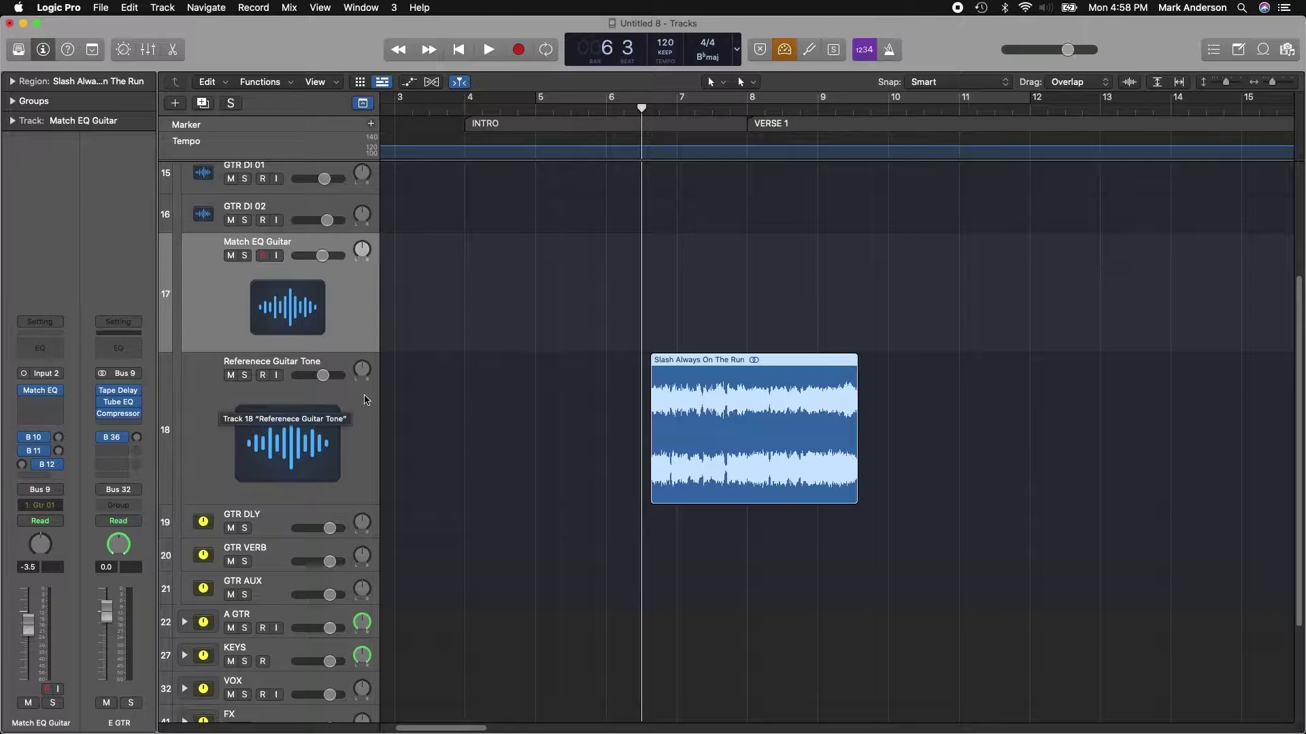
Select the Reference Guitar Tone track in the track list.
{"action": "left_click", "coordinate": [529, 387]}
Play the reference briefly, then mute Reference Guitar Tone and record-arm Match EQ Guitar.
{"action": "key", "text": "space"}
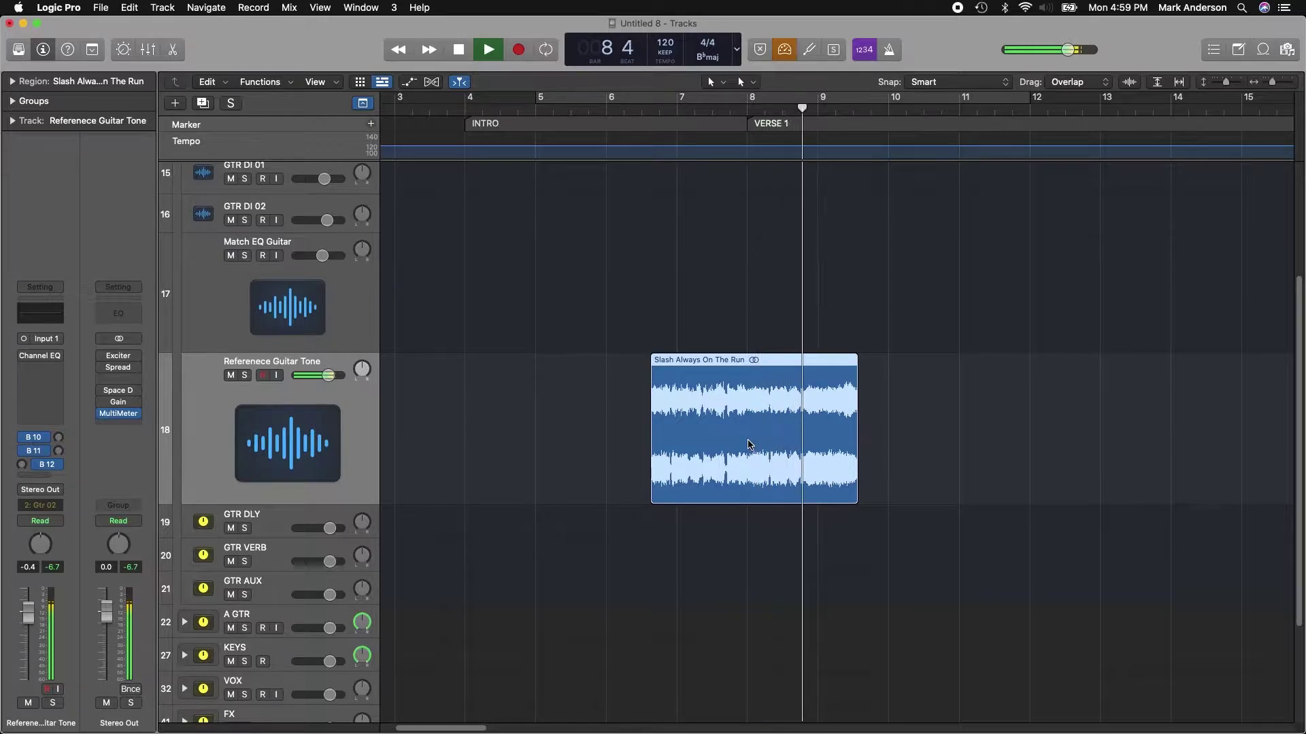
{"action": "key", "text": "space"}
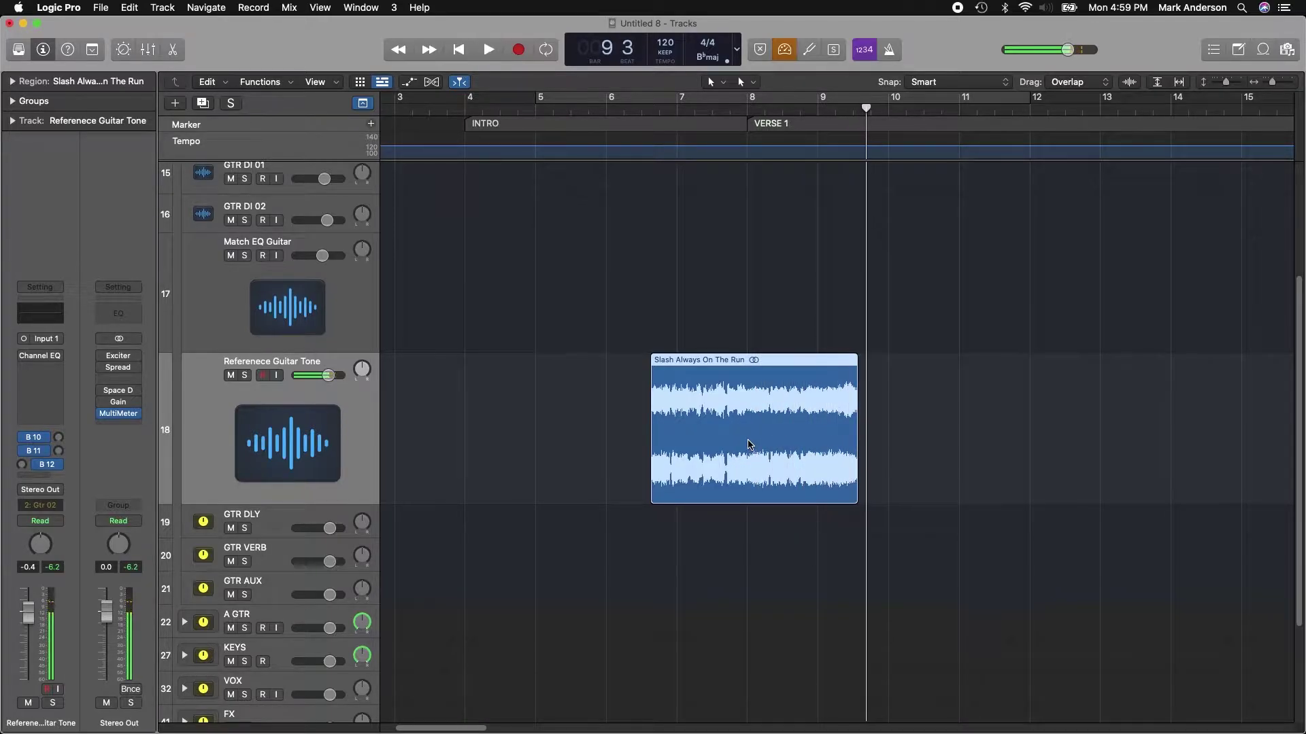
{"action": "left_click", "coordinate": [232, 376]}
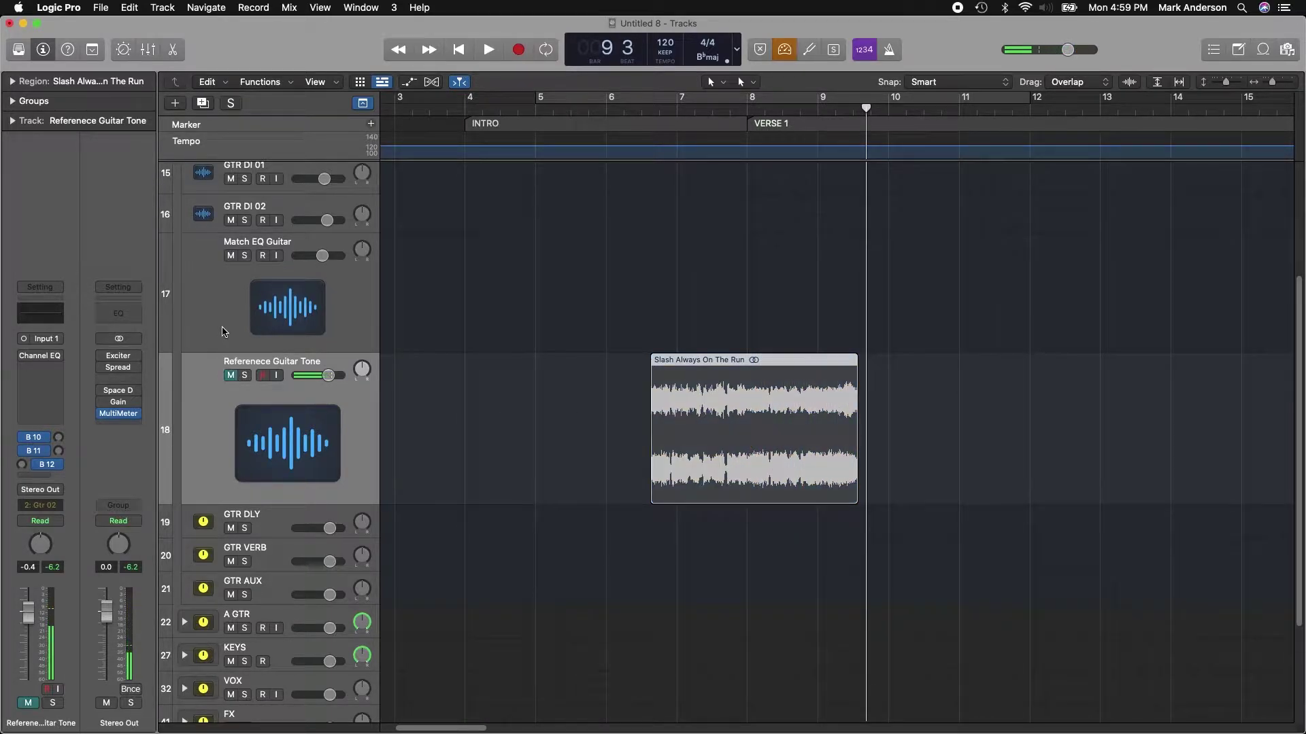
{"action": "left_click", "coordinate": [257, 271]}
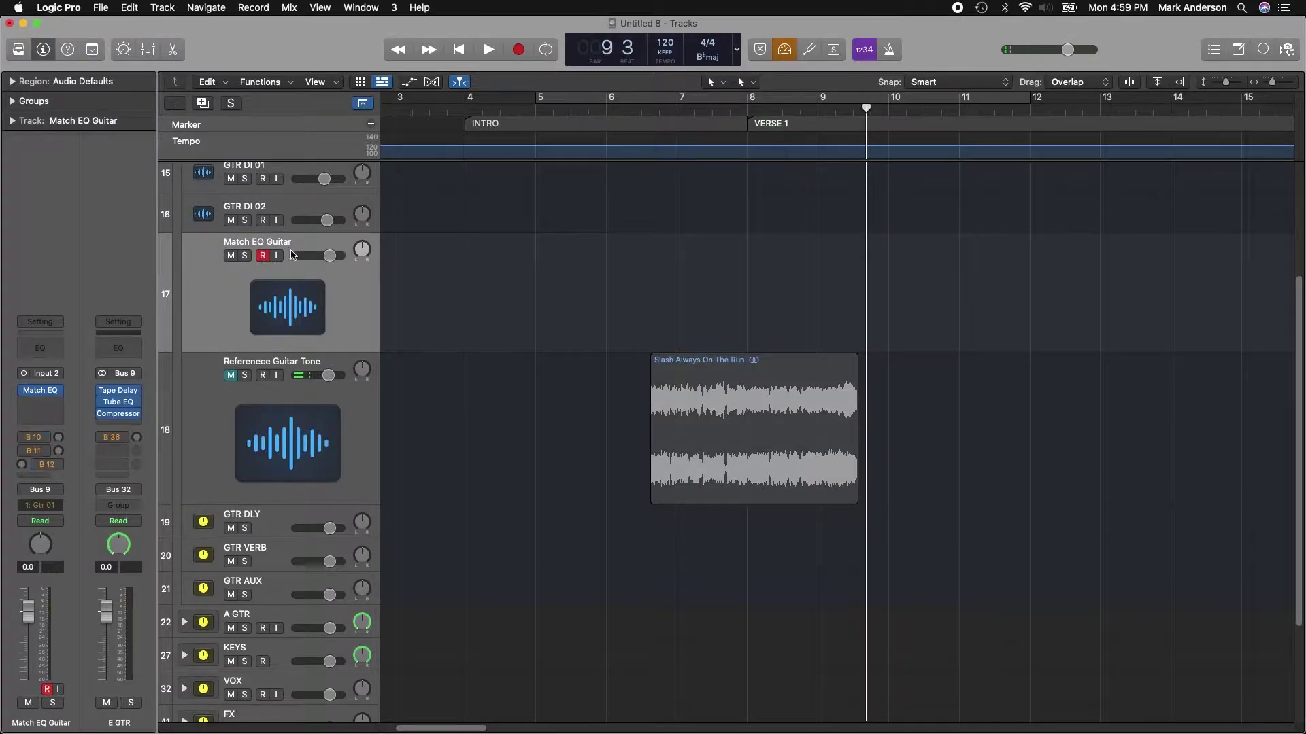
Record the guitar take Match EQ Guitar#02 starting at bar 4, then stop.
{"action": "left_click", "coordinate": [468, 108]}
{"action": "key", "text": "r"}
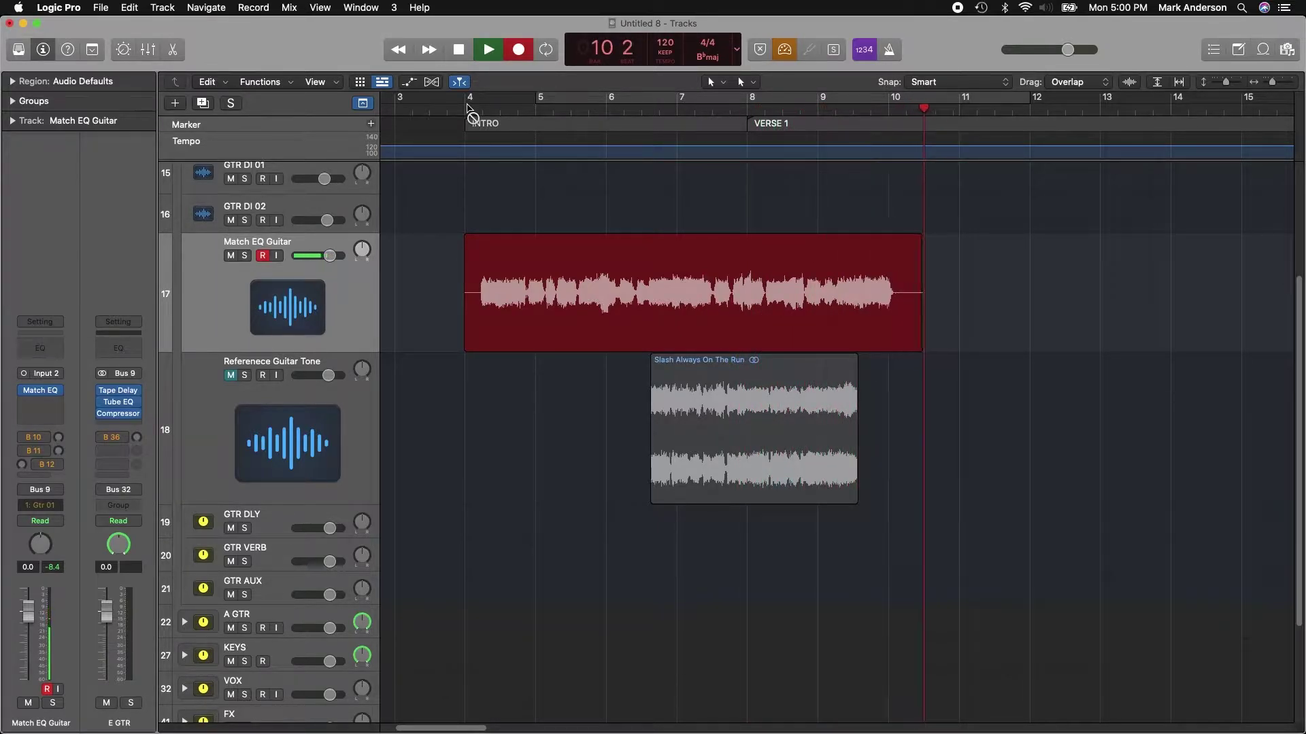
{"action": "key", "text": "space"}
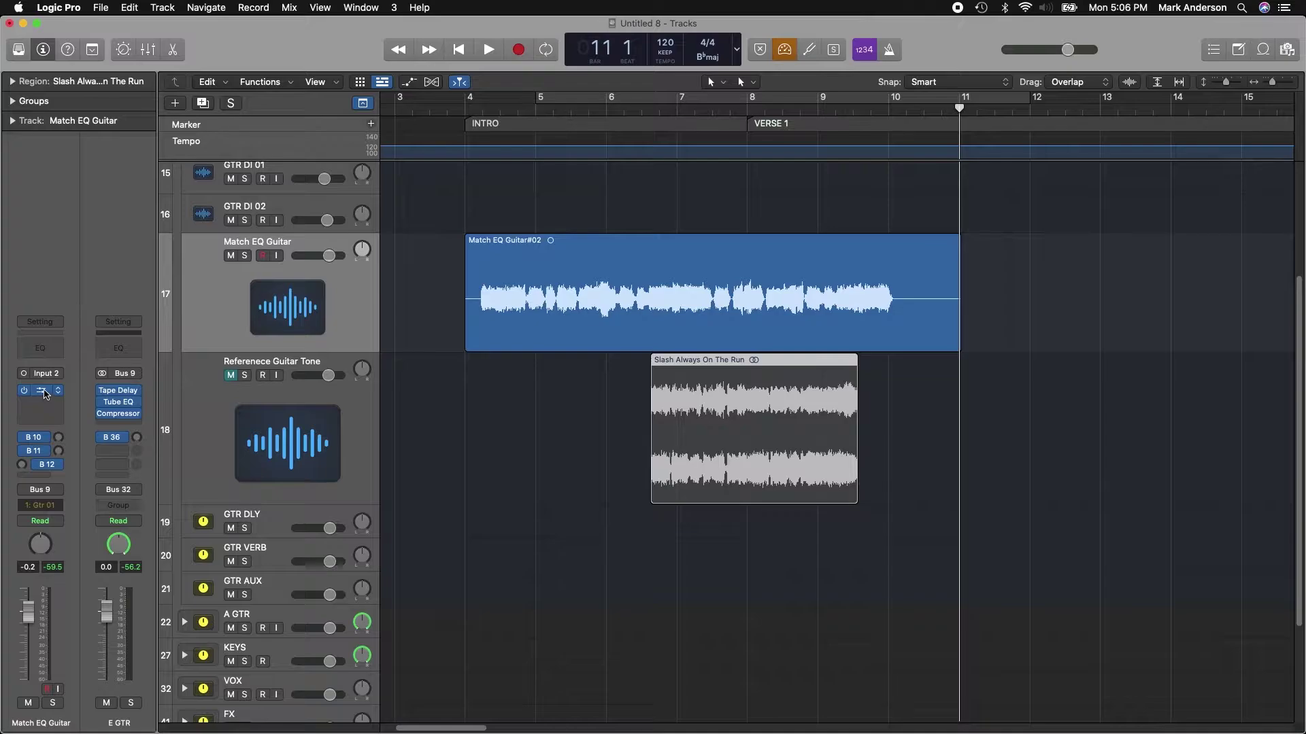
Open Match EQ, load Slash Always On The Run.wav as reference, and set Current to learn.
{"action": "left_click", "coordinate": [44, 392]}
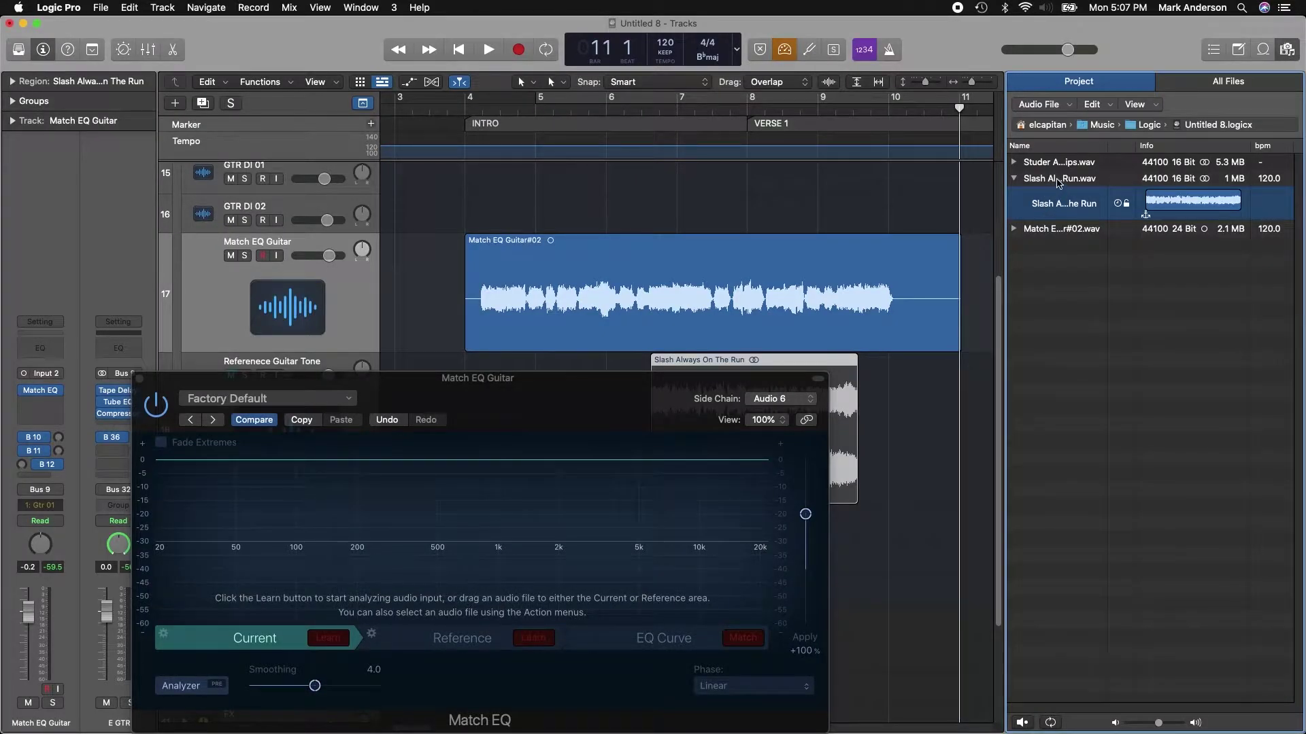
{"action": "left_click_drag", "start_coordinate": [1058, 183], "coordinate": [474, 639]}
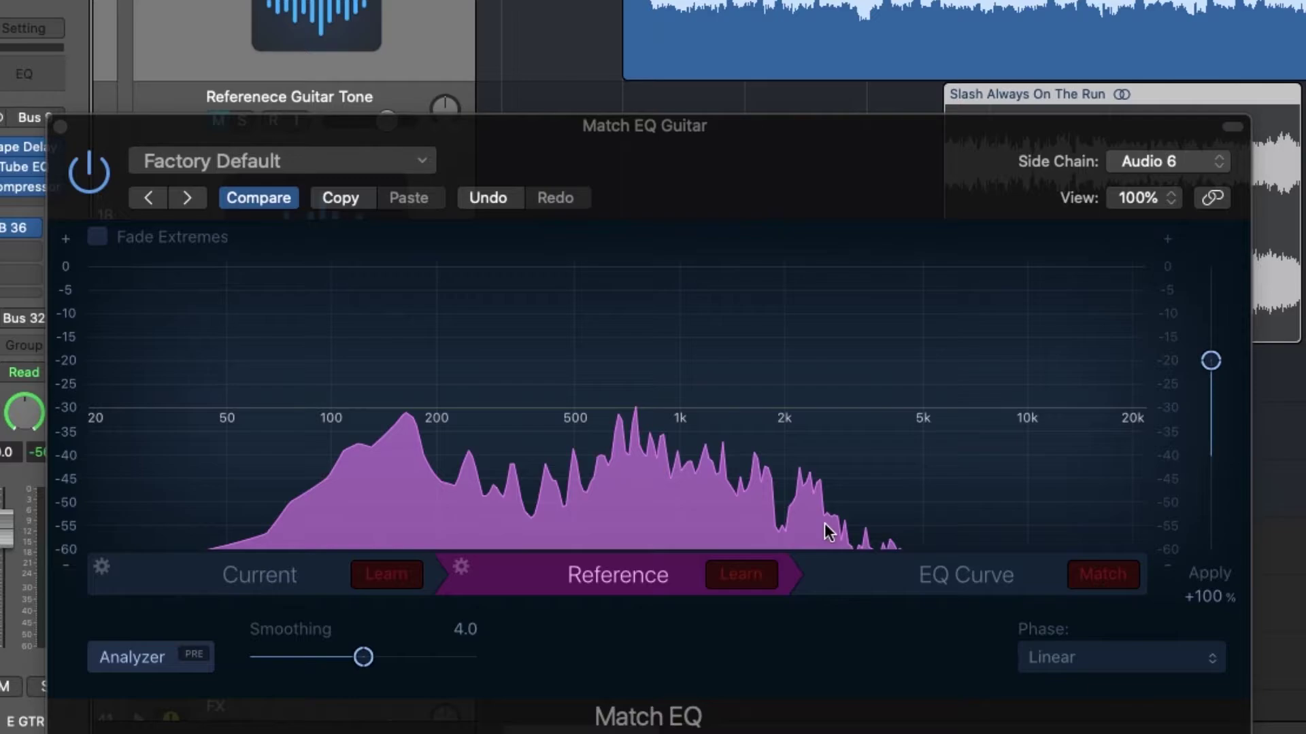
{"action": "left_click", "coordinate": [196, 585]}
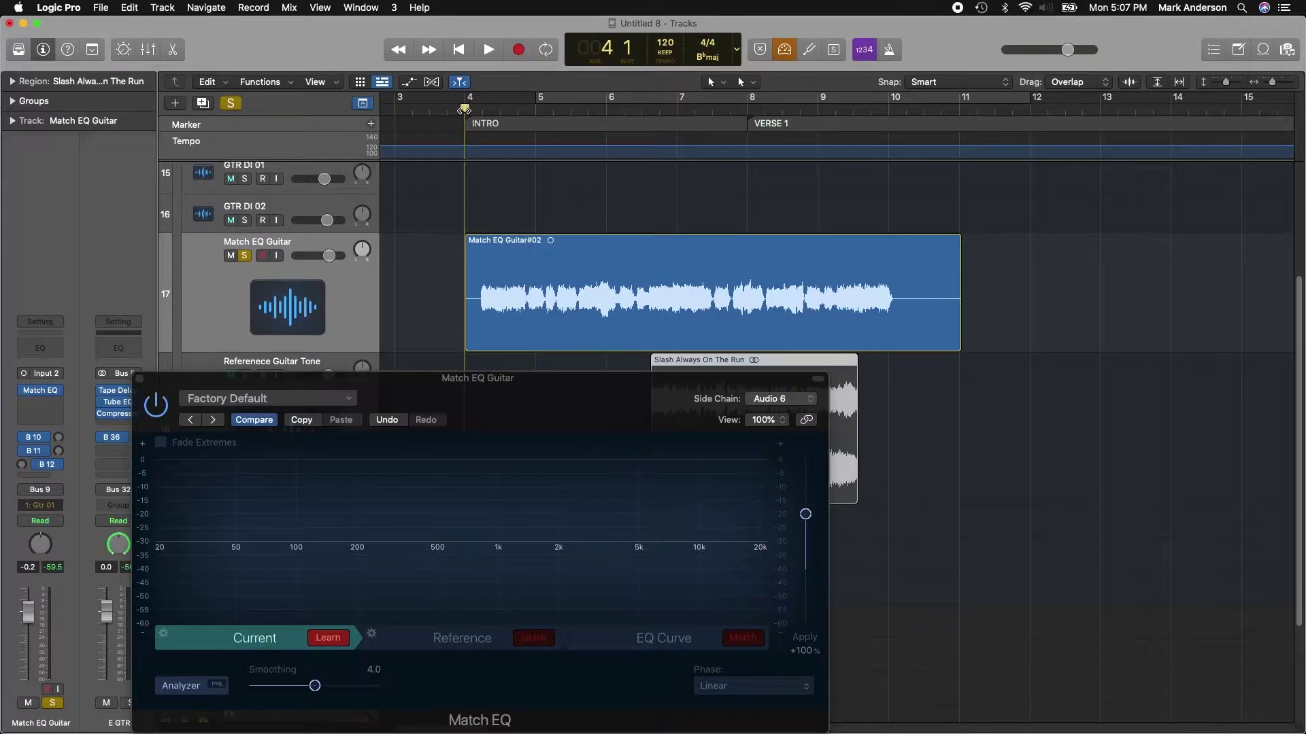
Play the recorded take so Match EQ learns its current tone, then go to EQ Curve.
{"action": "key", "text": "space"}
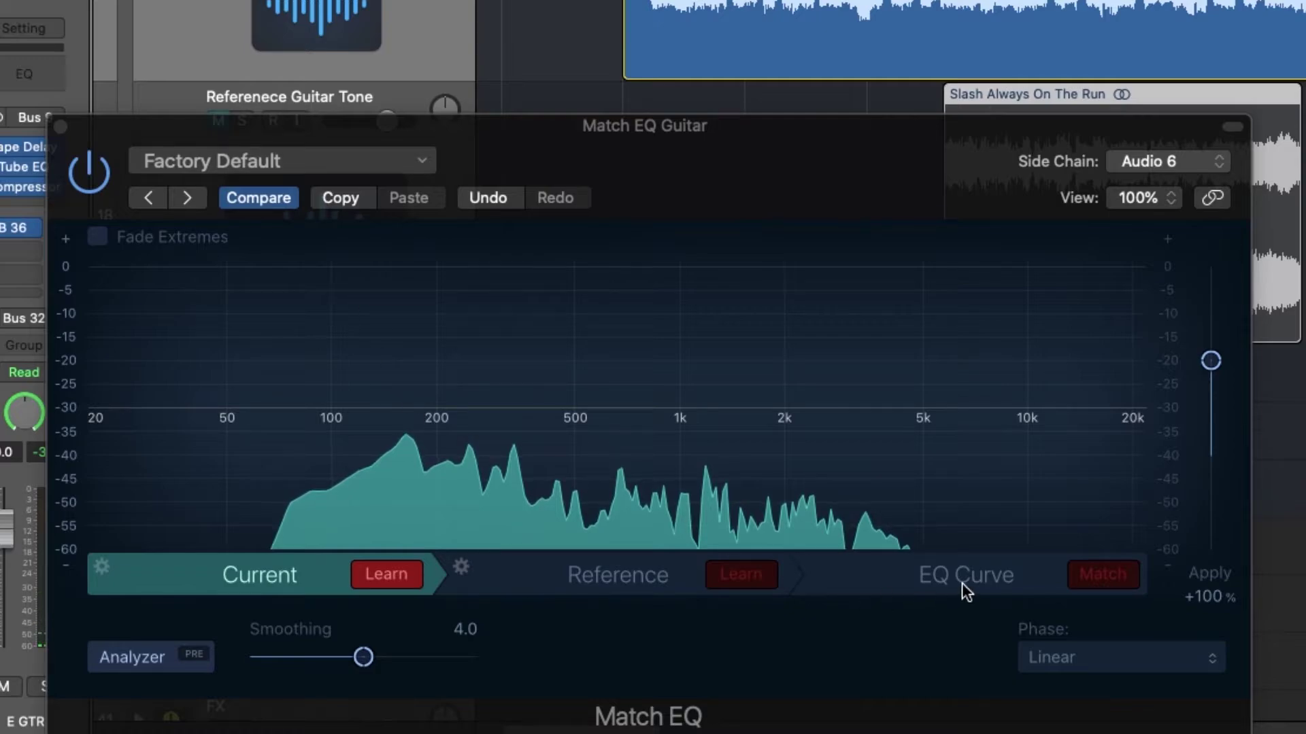
{"action": "left_click", "coordinate": [962, 583]}
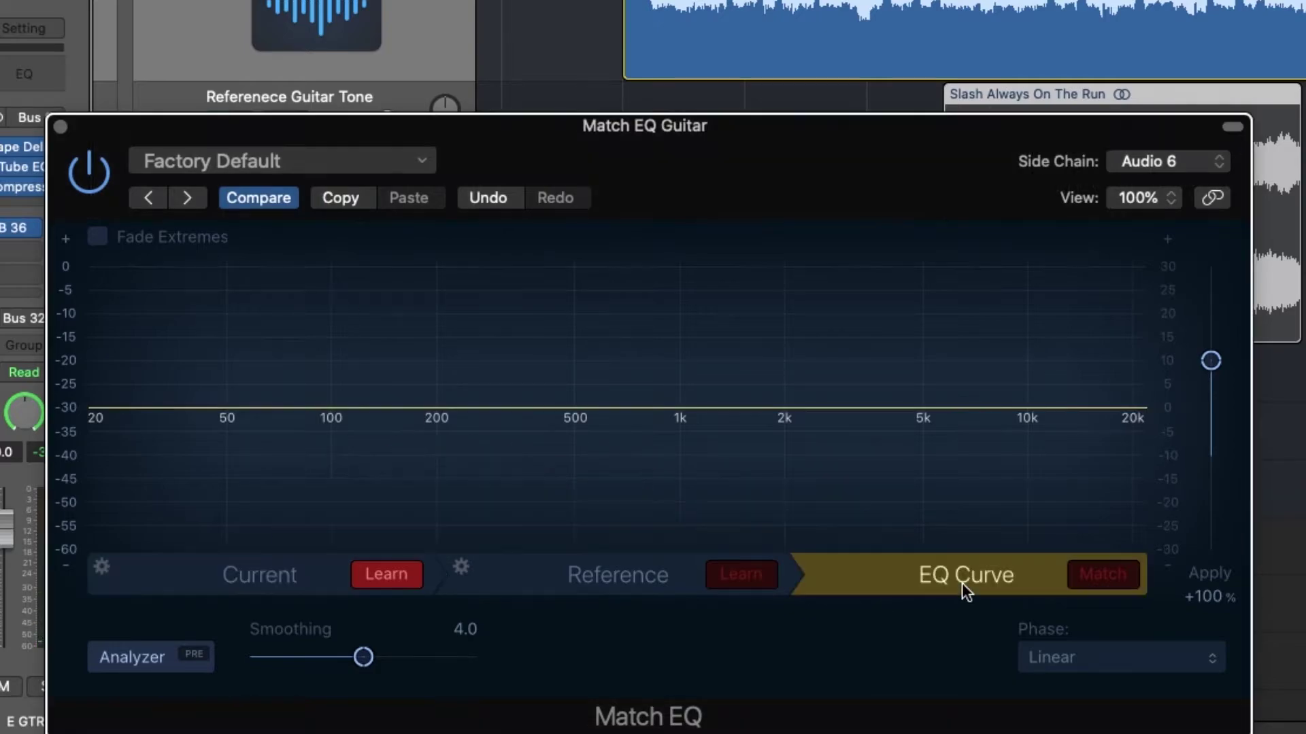
Create the matched EQ curve and play the guitar back with it applied.
{"action": "left_click", "coordinate": [1111, 574]}
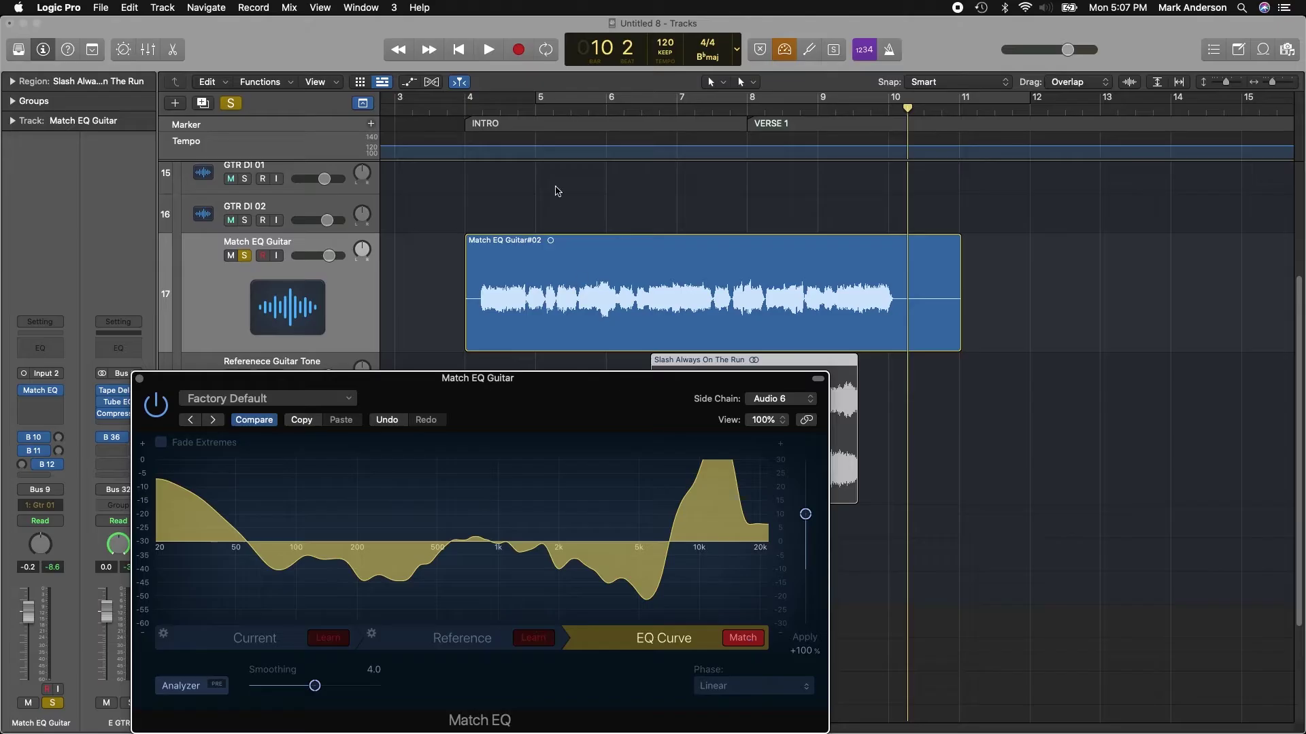
{"action": "key", "text": "space"}
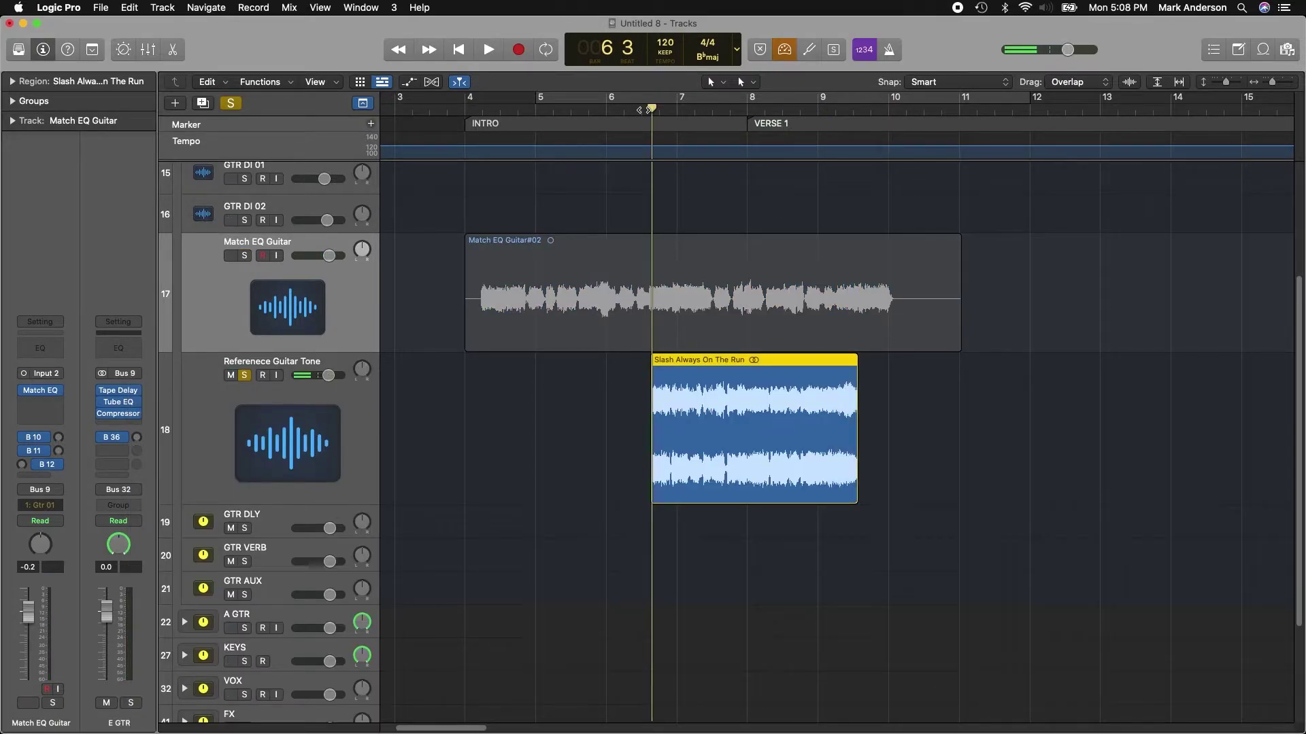
Play the reference, then solo and play the matched guitar take, and reopen Match EQ.
{"action": "key", "text": "space"}
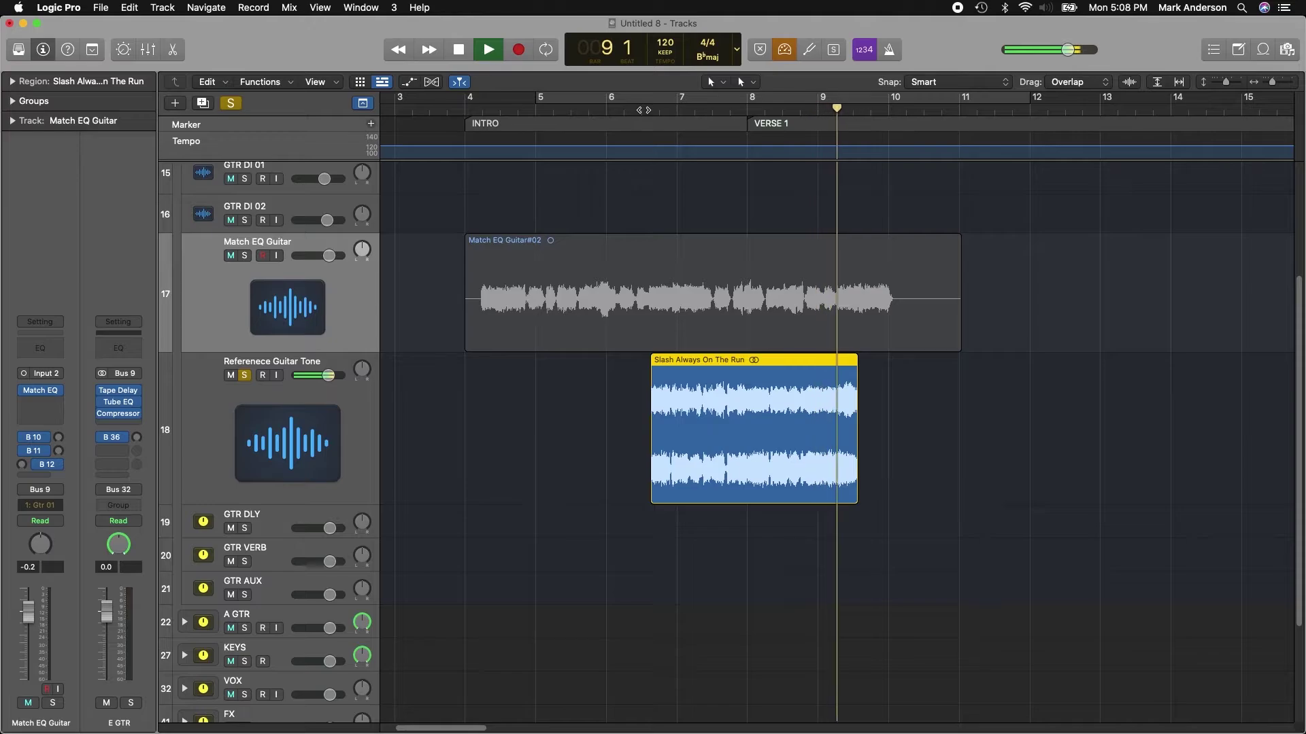
{"action": "key", "text": "space"}
{"action": "key", "text": "Up"}
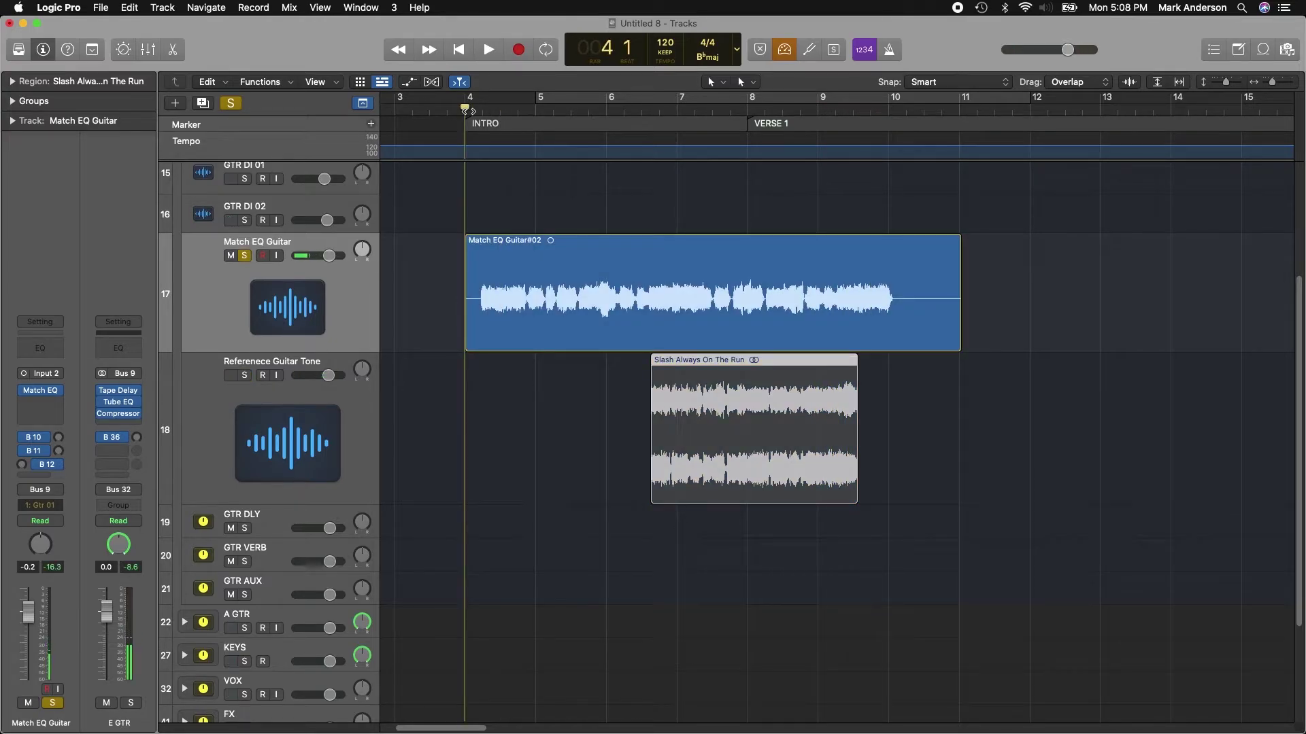
{"action": "key", "text": "space"}
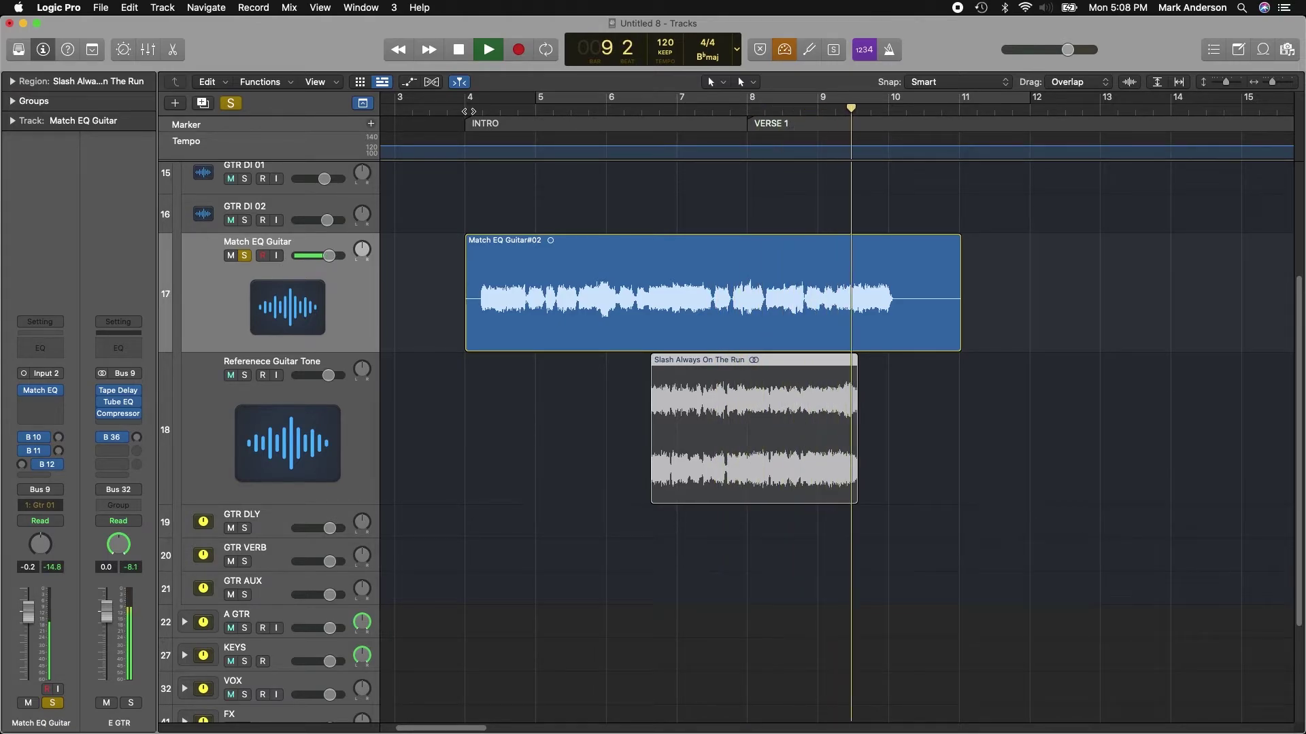
{"action": "key", "text": "space"}
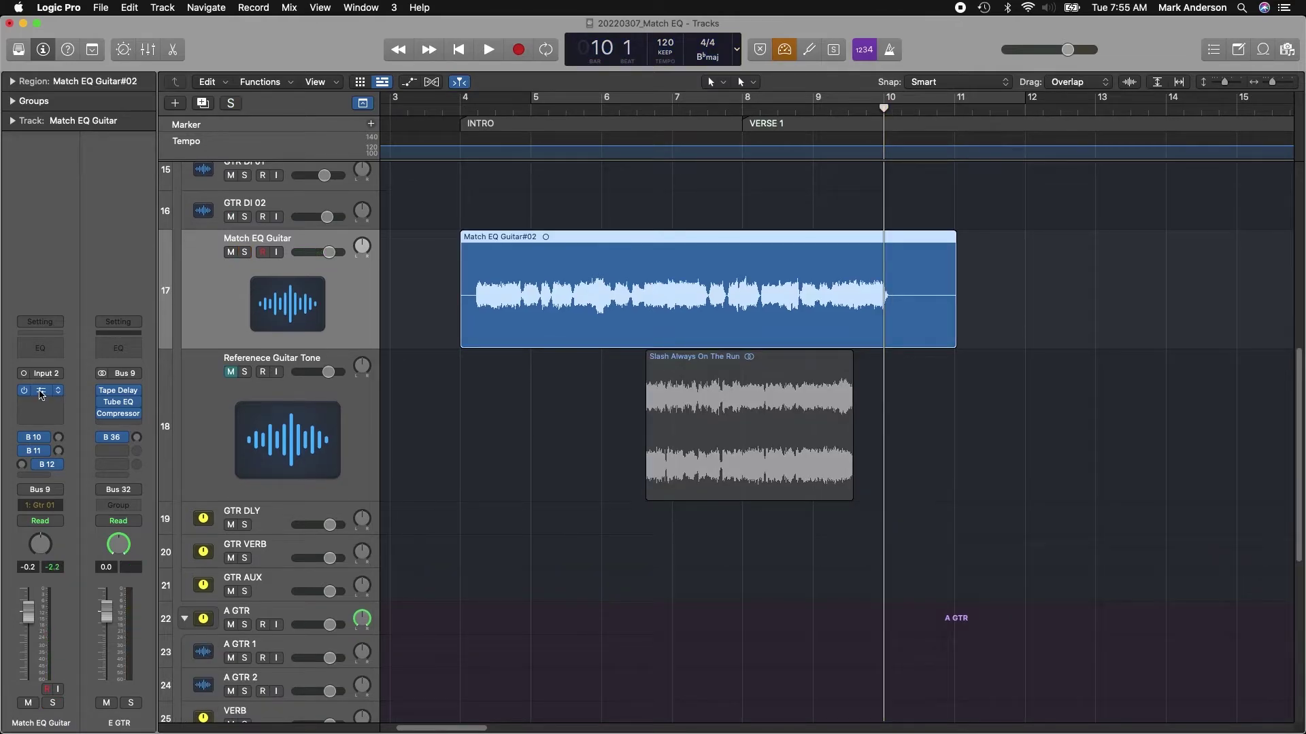
{"action": "left_click", "coordinate": [40, 392]}
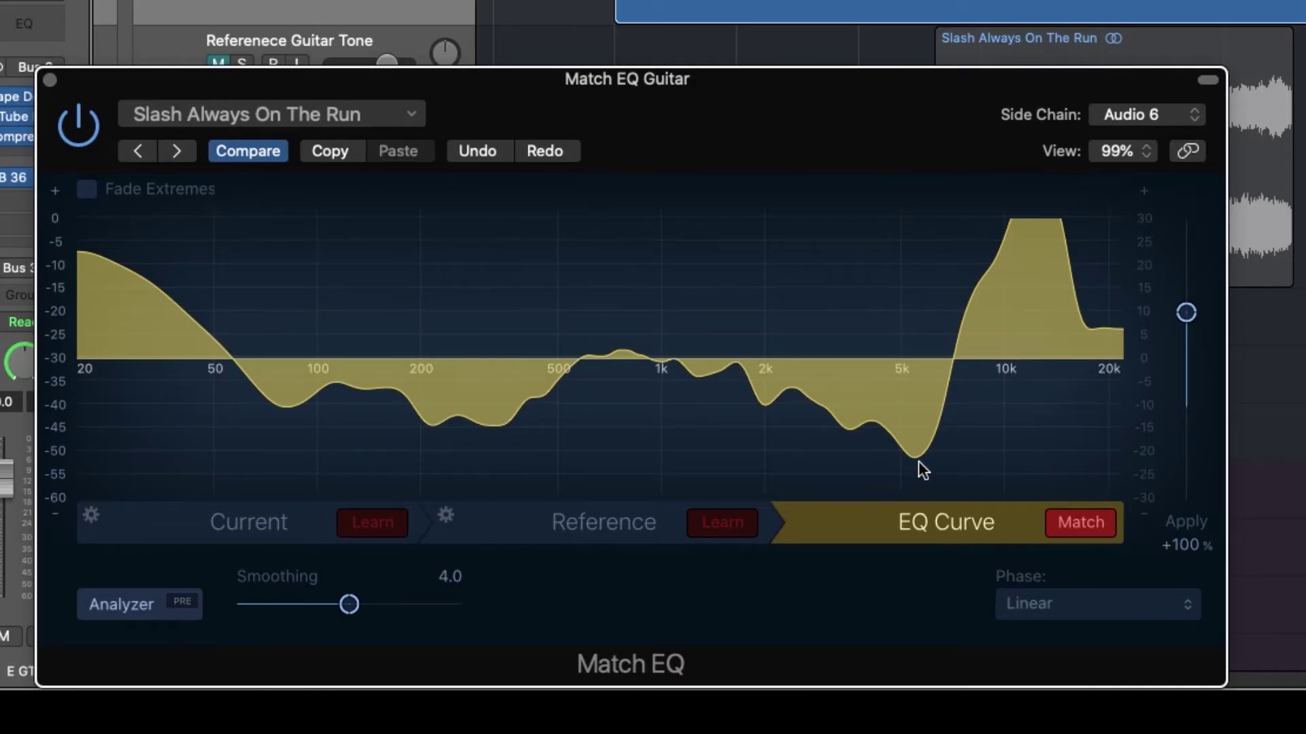
Lift the matched curve's dips near 5 kHz and 200 Hz, briefly checking the settings menu.
{"action": "left_click_drag", "start_coordinate": [914, 458], "coordinate": [909, 407]}
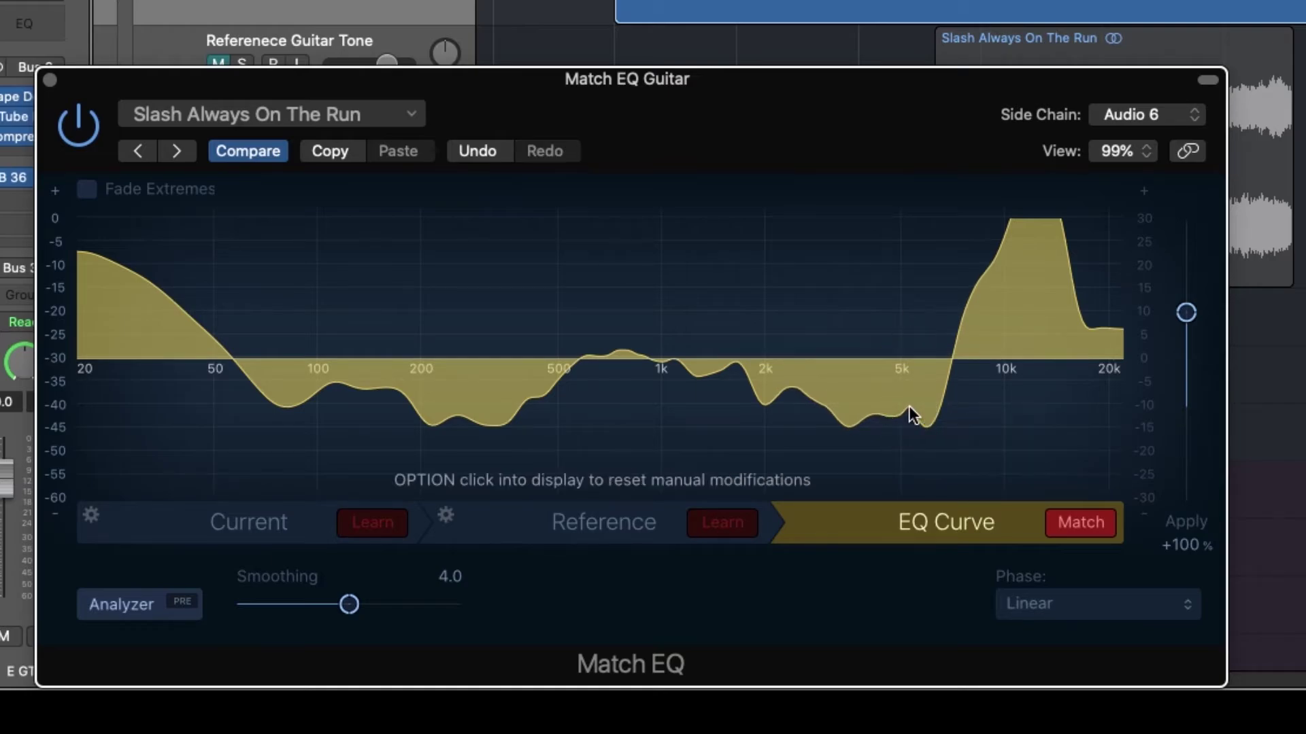
{"action": "left_click_drag", "start_coordinate": [432, 417], "coordinate": [432, 387]}
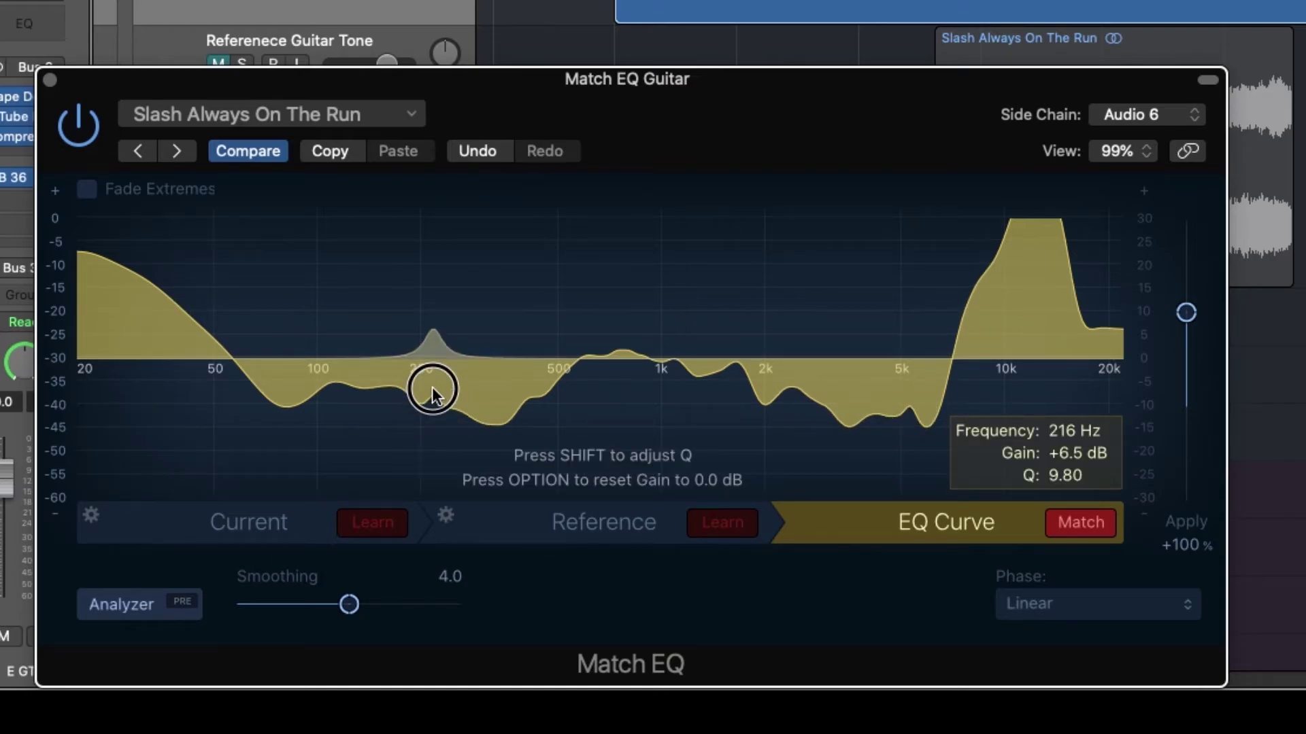
{"action": "left_click", "coordinate": [397, 117]}
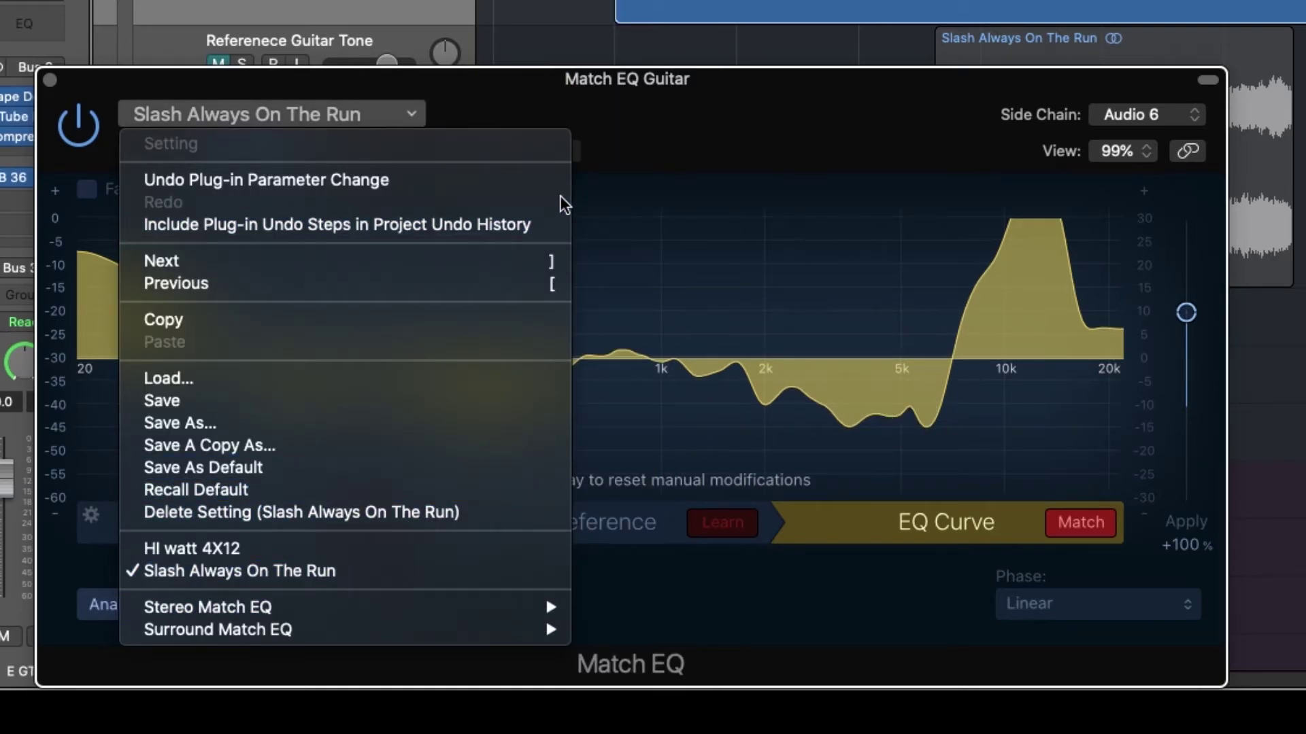
{"action": "left_click", "coordinate": [619, 136]}
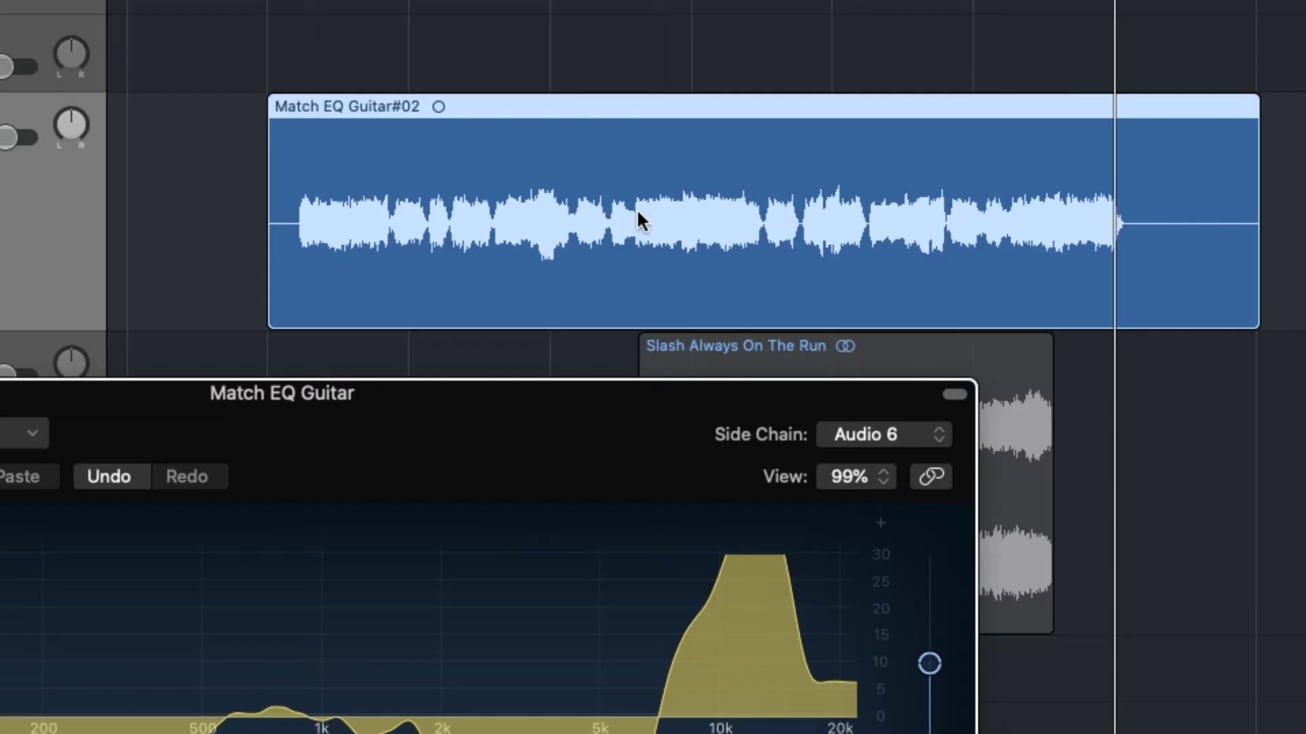
Dismiss the guitar region's context menu, then undo the last EQ curve edit.
{"action": "right_click", "coordinate": [636, 218]}
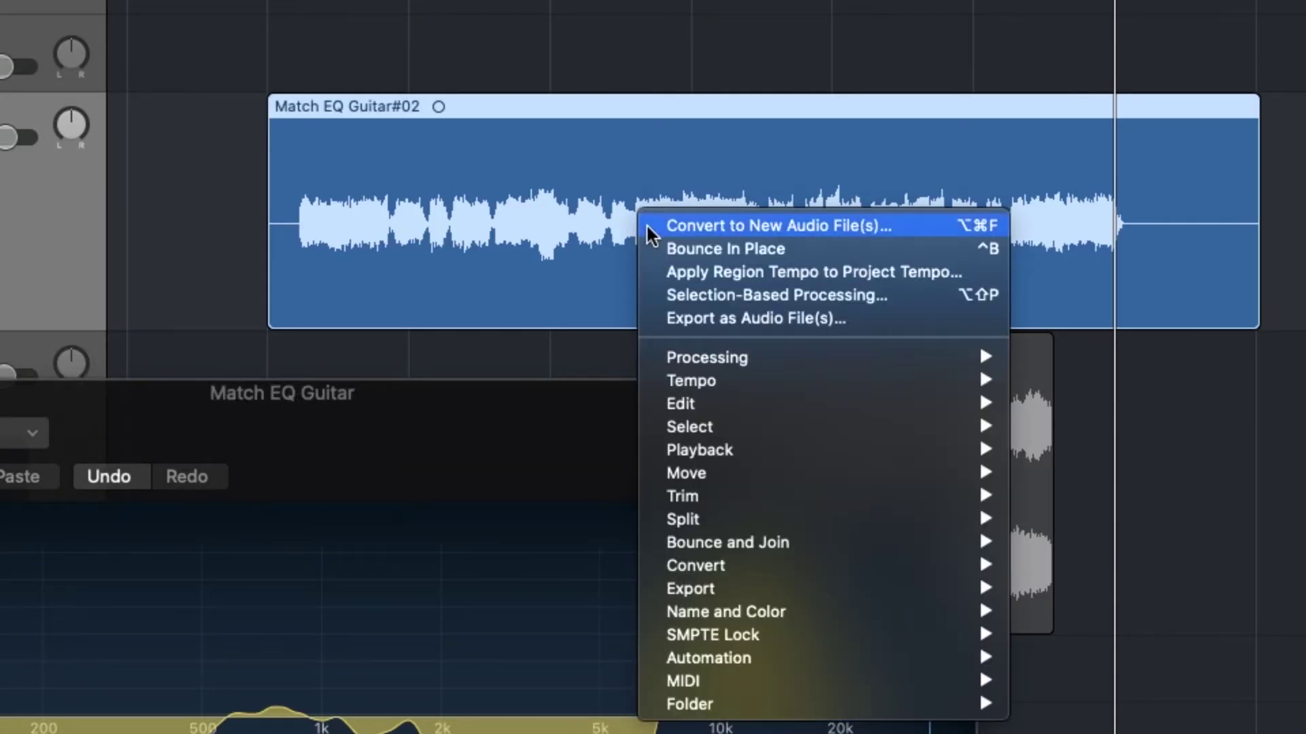
{"action": "left_click", "coordinate": [523, 233]}
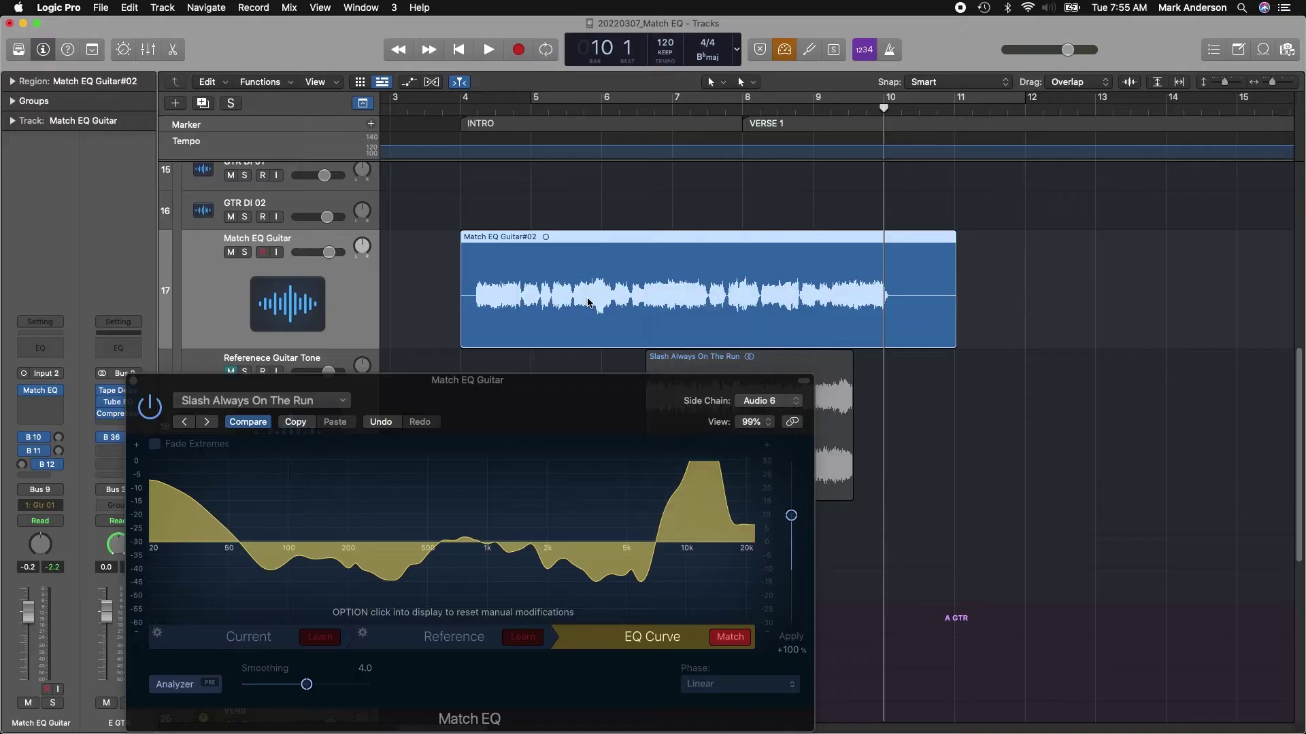
{"action": "left_click", "coordinate": [379, 424]}
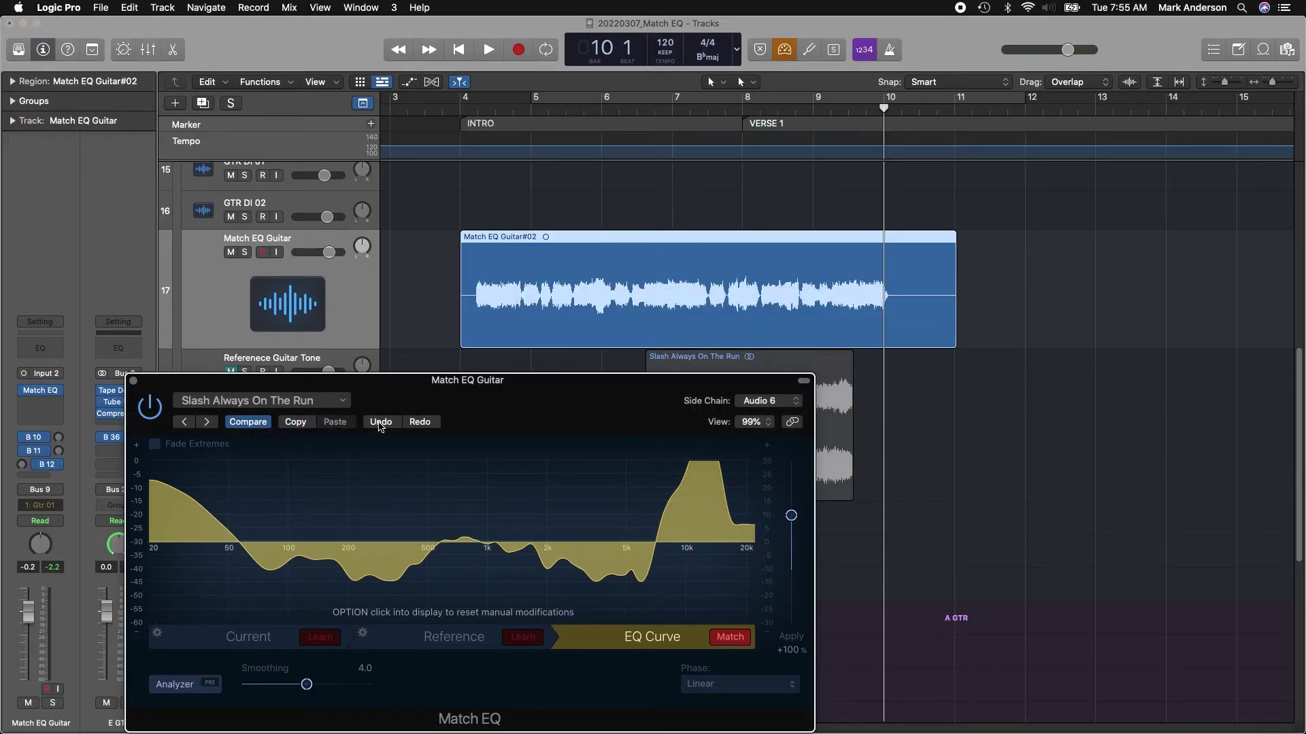